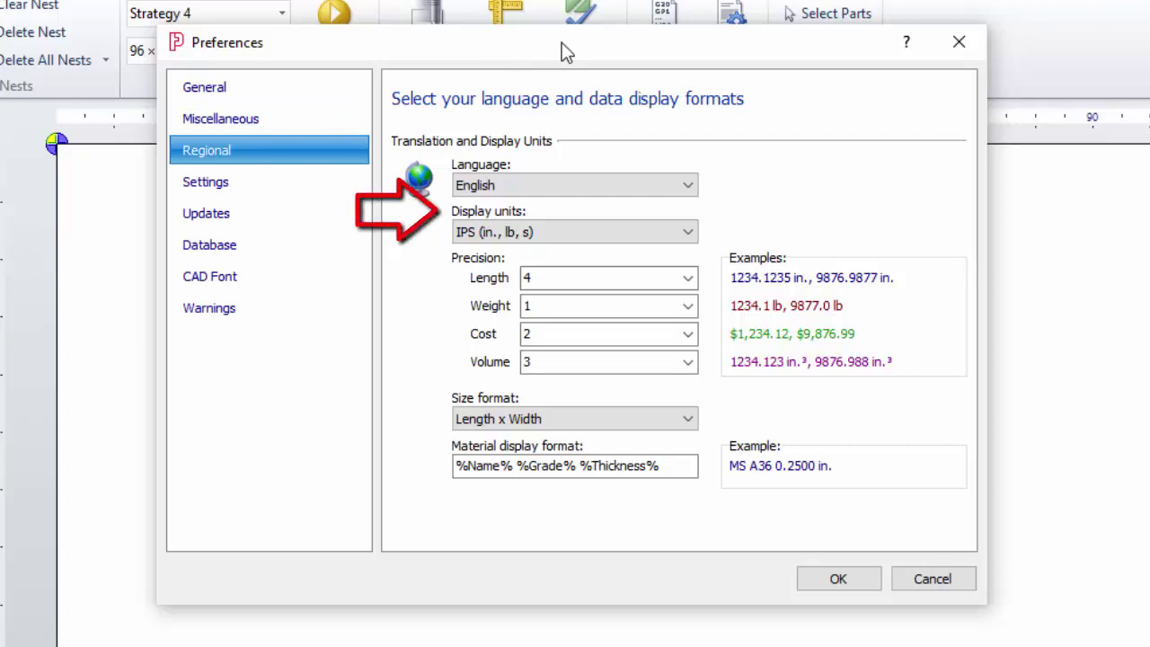
# Review the available display units and the preset material display formats in the regional preferences.
pyautogui.click(641, 233)
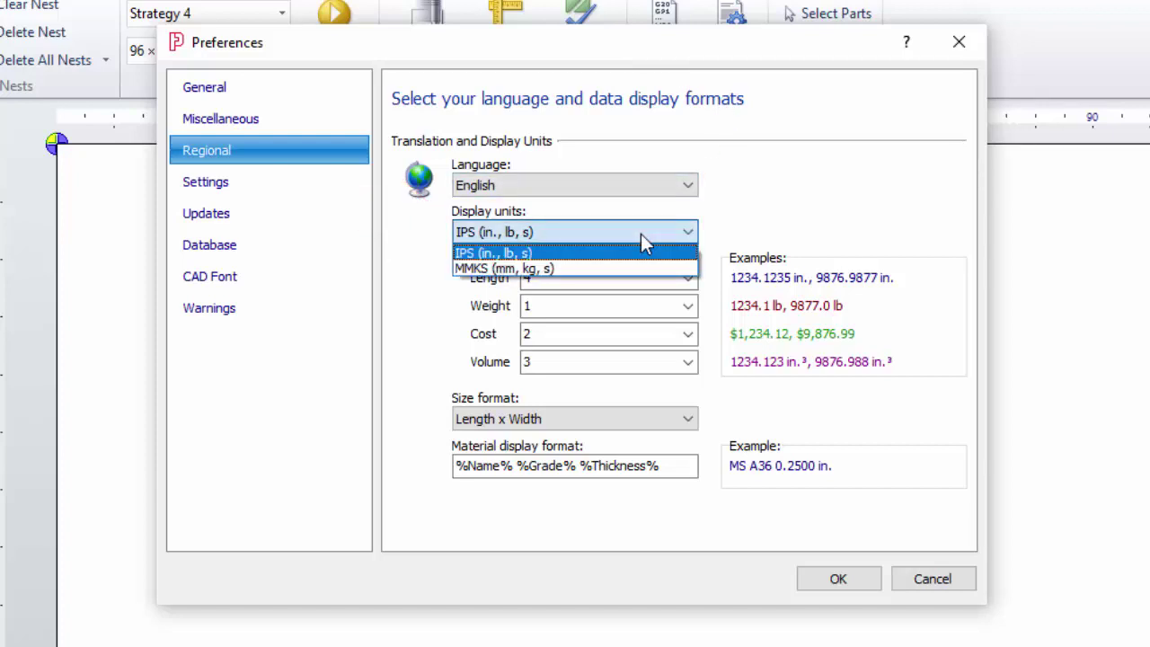
pyautogui.click(830, 211)
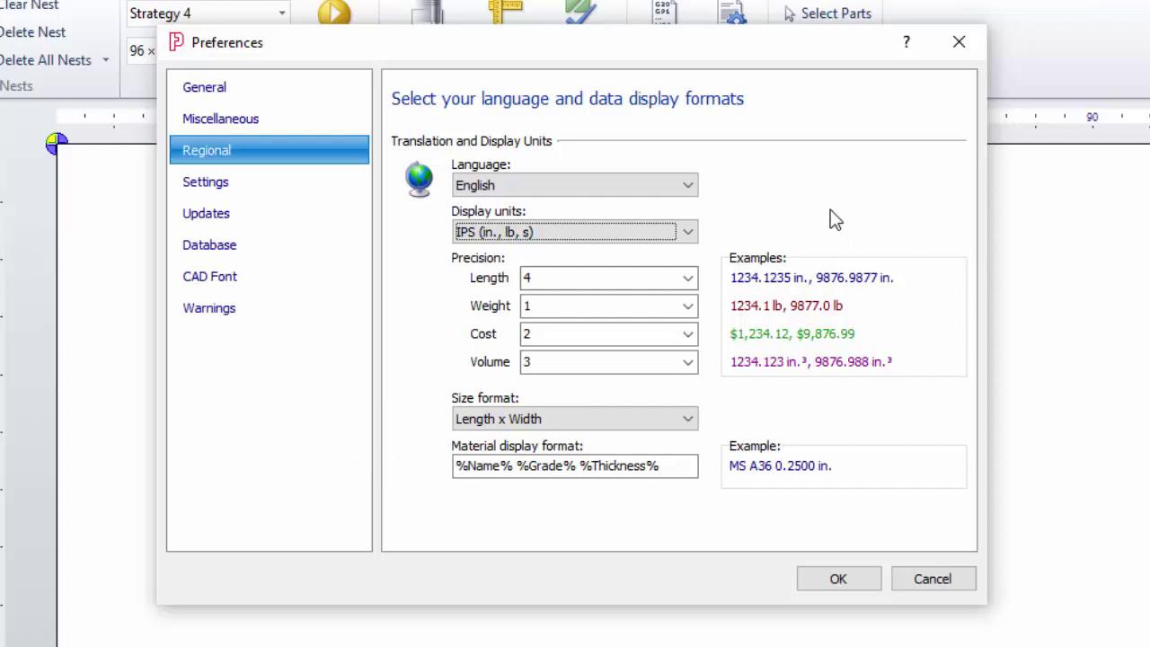
pyautogui.click(667, 467)
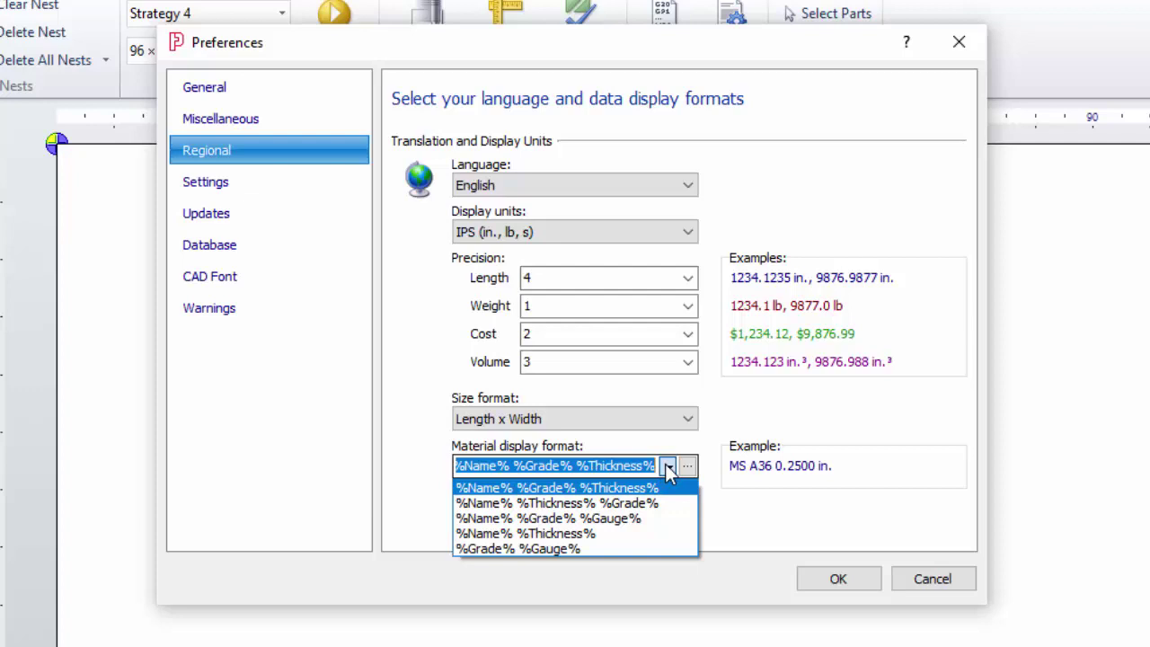
pyautogui.press('Down')
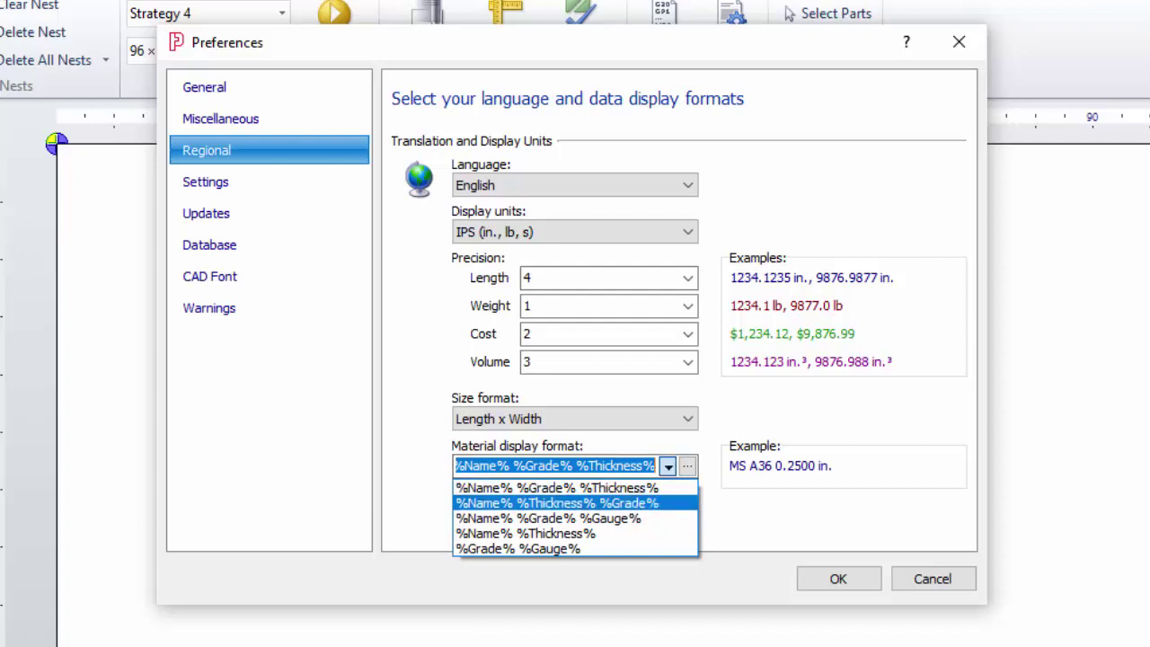
pyautogui.press('Escape')
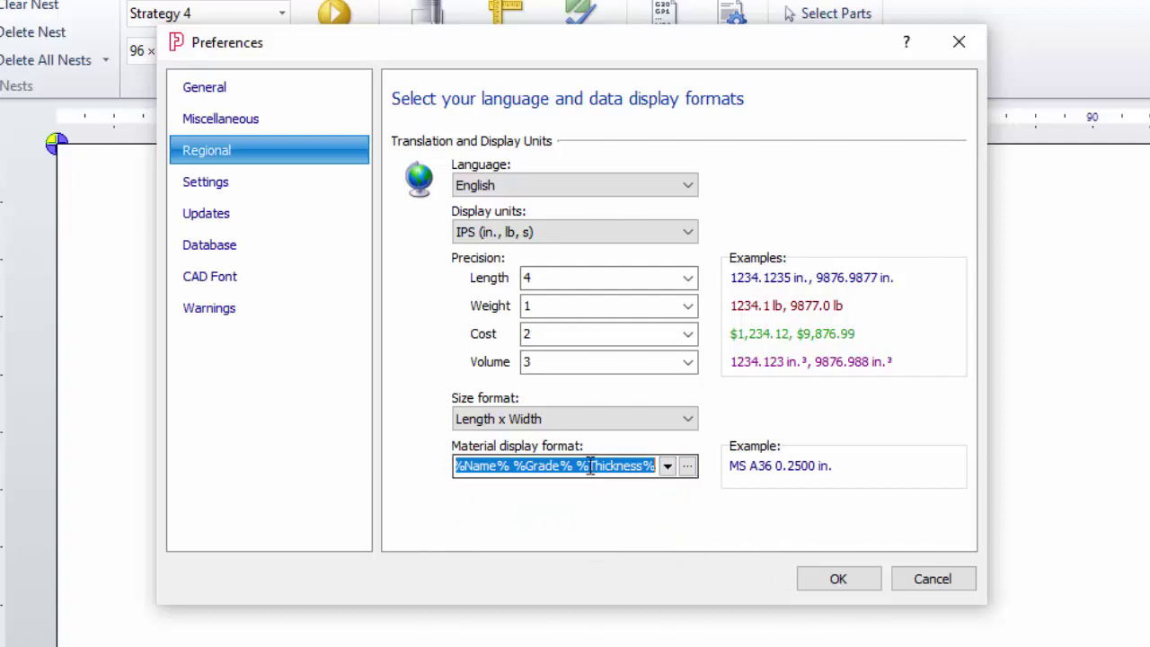
# Try moving %Grade% ahead of %Name% in the material display format, and discard the preference changes.
pyautogui.click(580, 465)
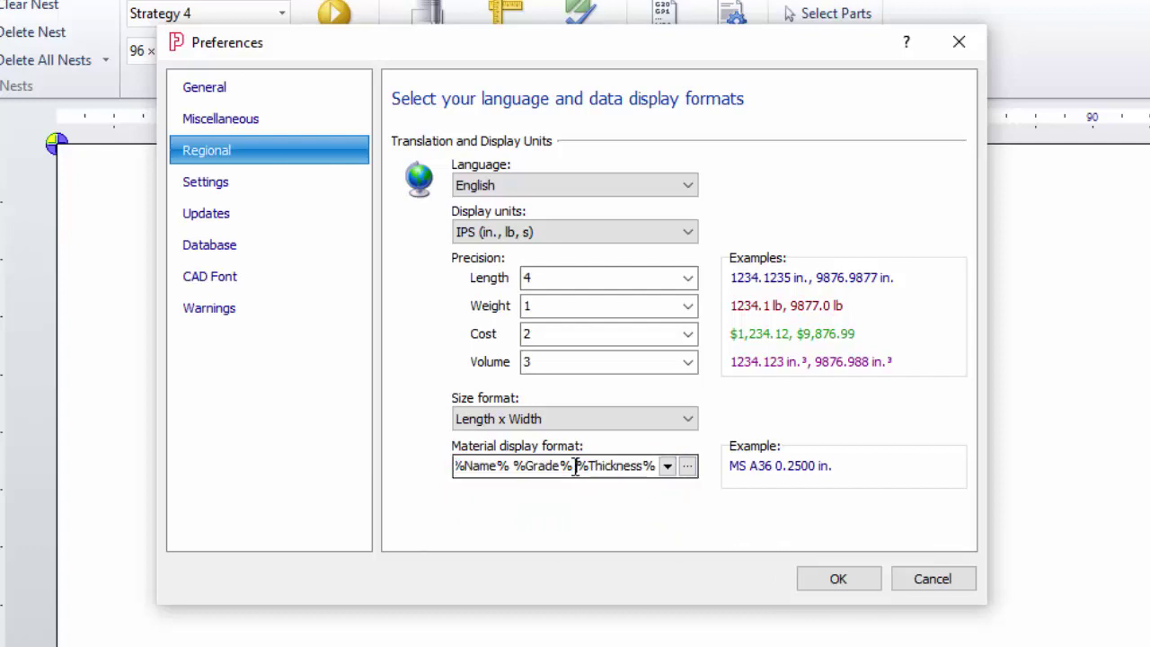
pyautogui.moveTo(576, 465); pyautogui.dragTo(513, 467)
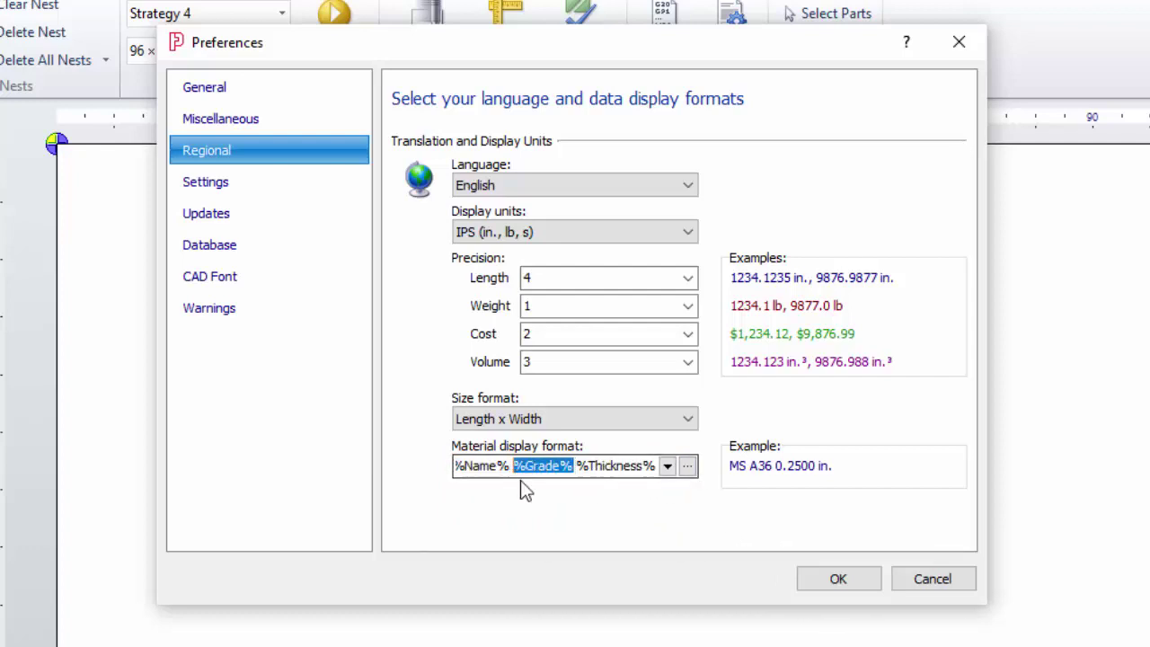
pyautogui.press('Delete')
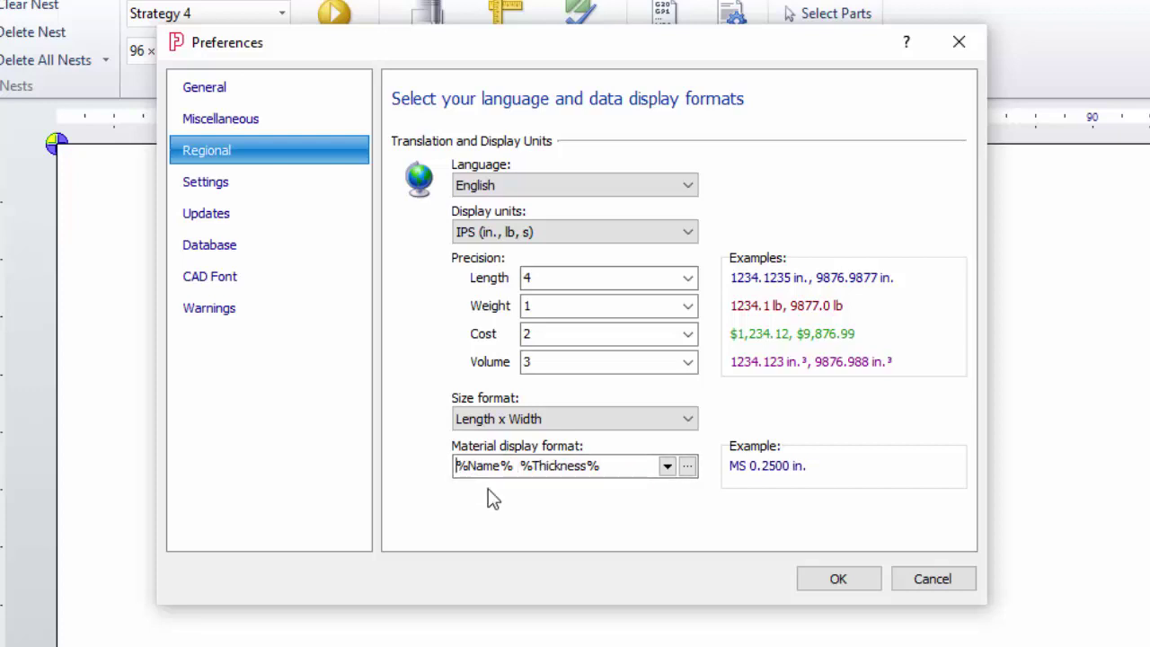
pyautogui.write('%Grade%')
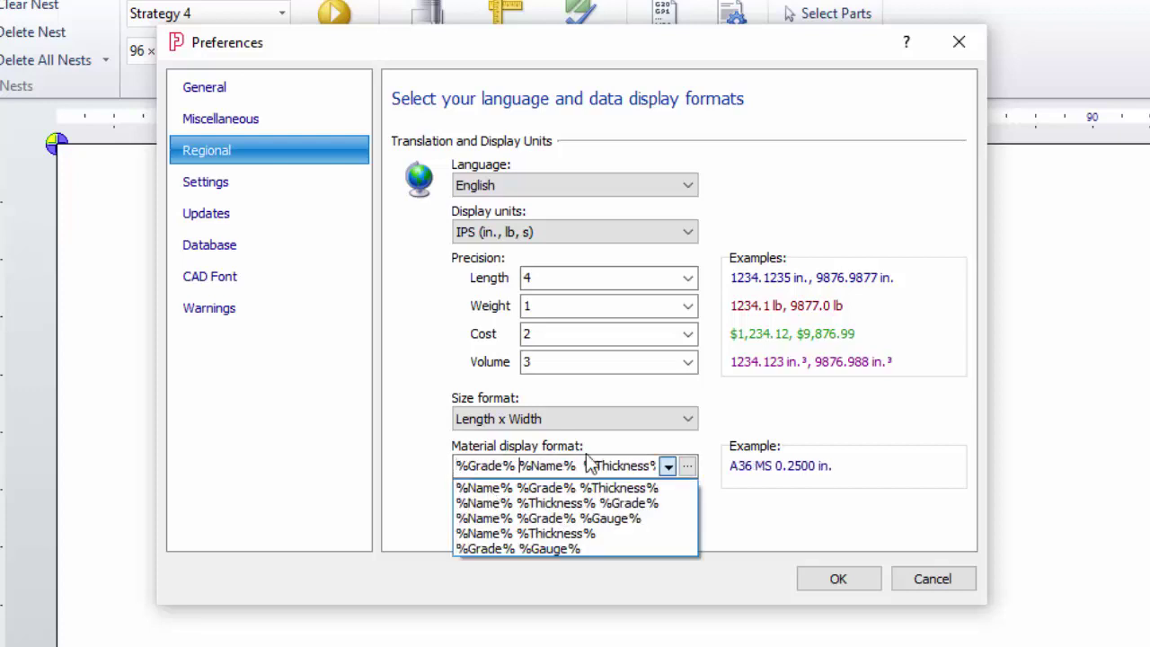
pyautogui.click(757, 413)
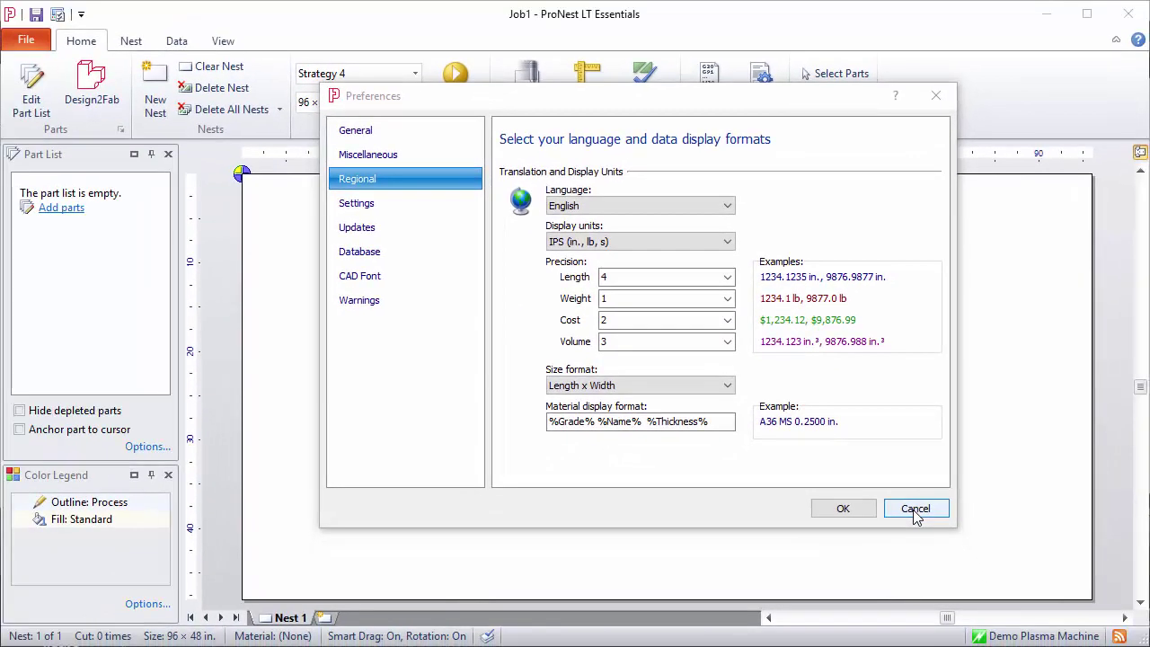
pyautogui.click(916, 508)
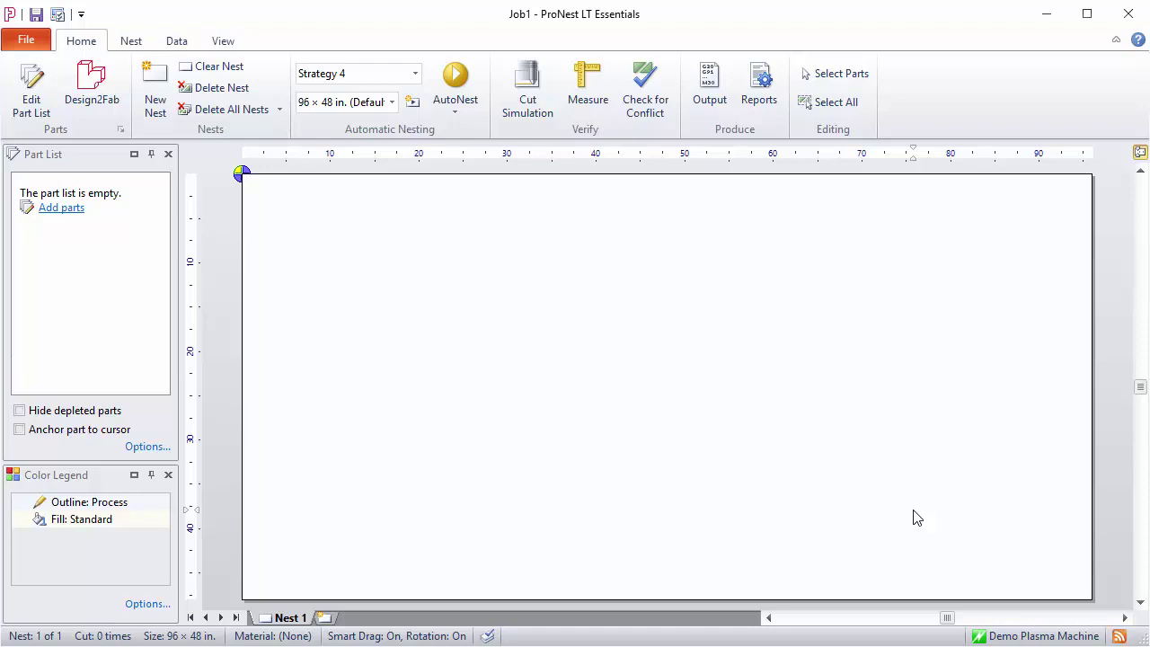
# Visit the Getting Started resources from the program's support page, and open the ProNest LT Help.
pyautogui.click(24, 43)
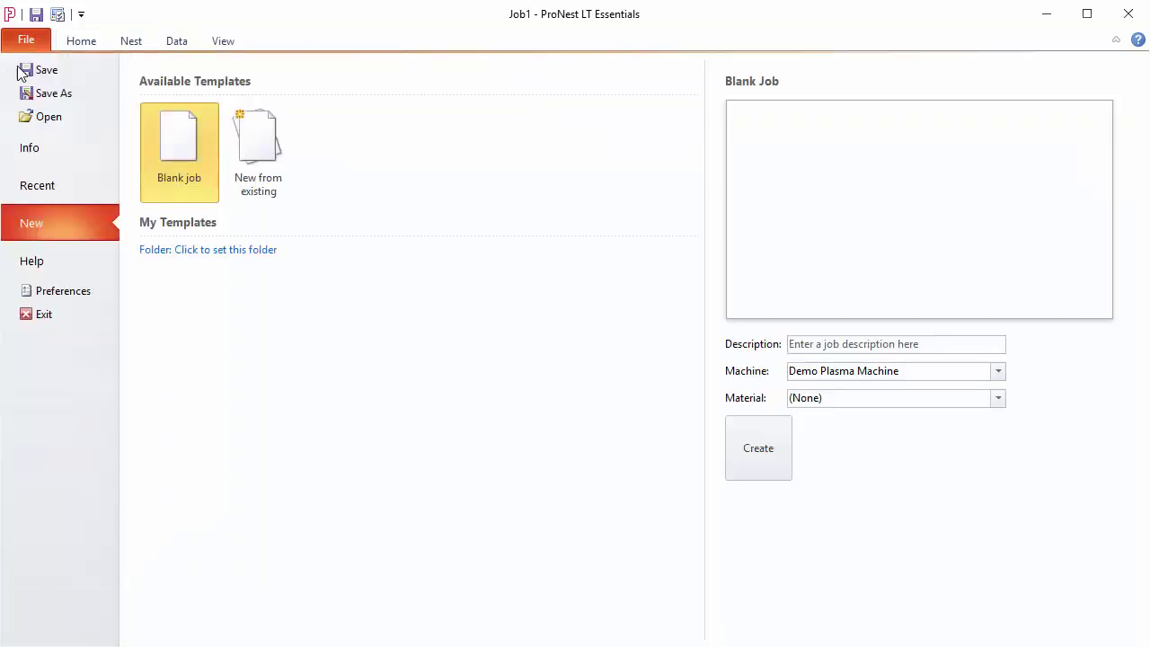
pyautogui.click(29, 263)
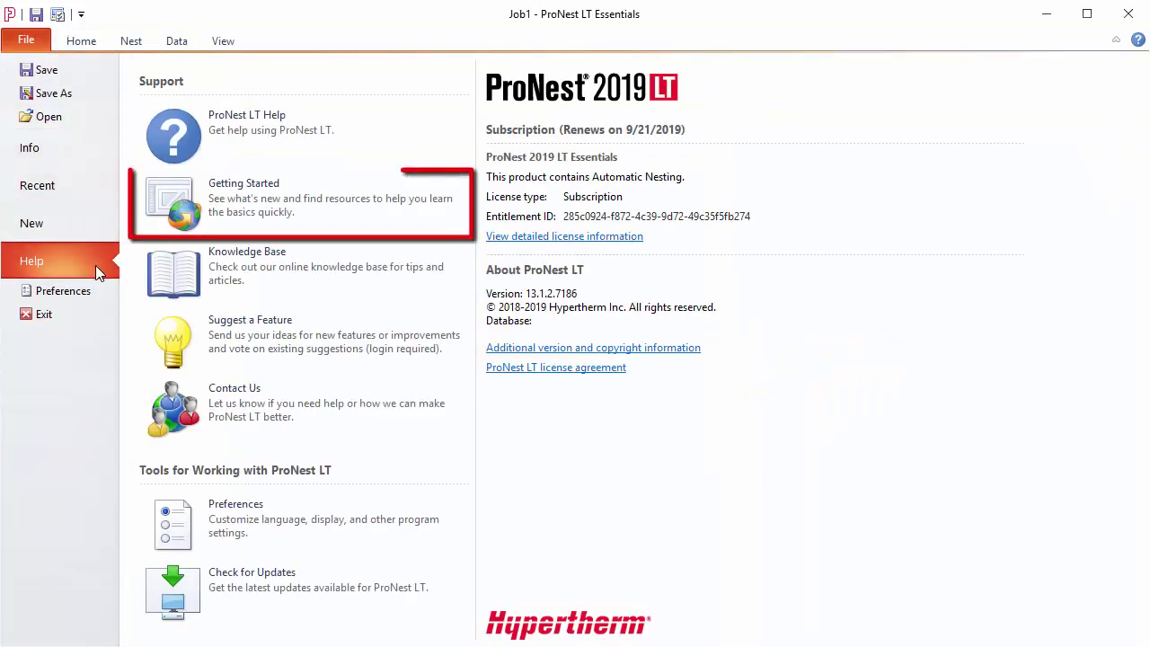
pyautogui.click(286, 202)
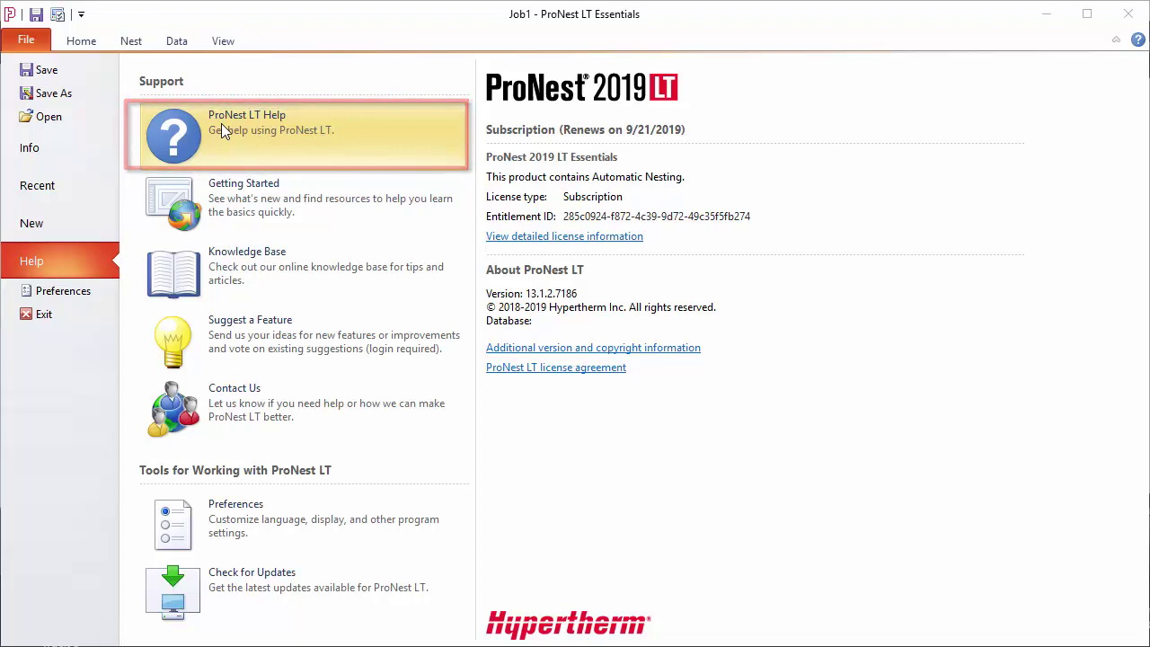
pyautogui.press('F1')
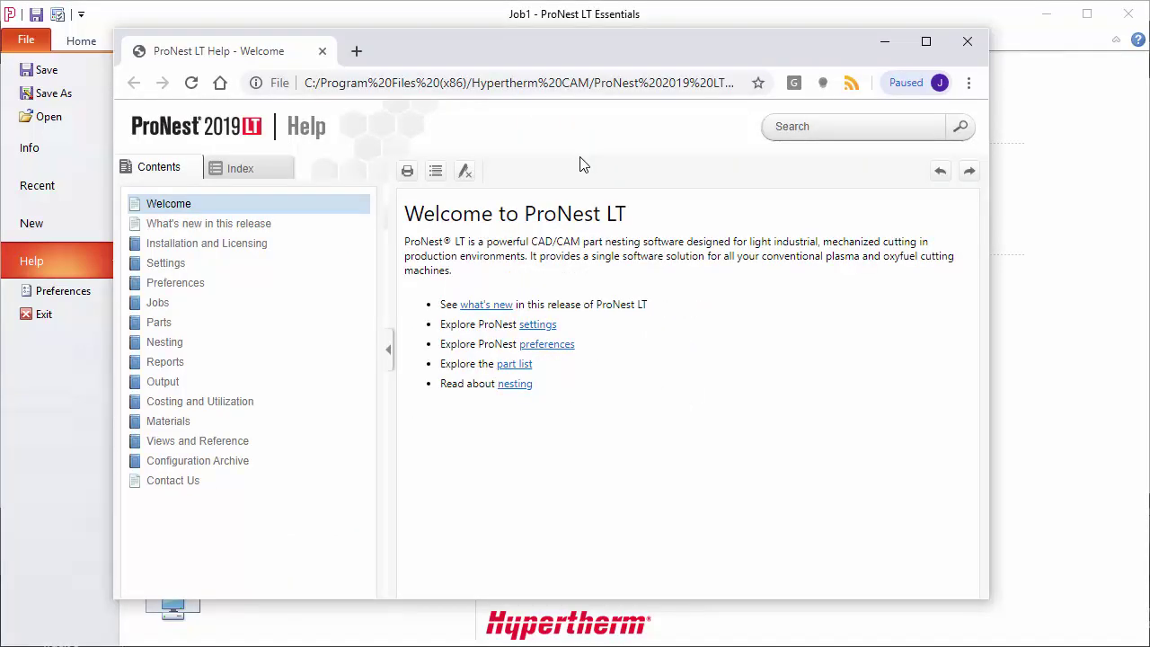
# Search the index of the help for "sequence".
pyautogui.click(241, 168)
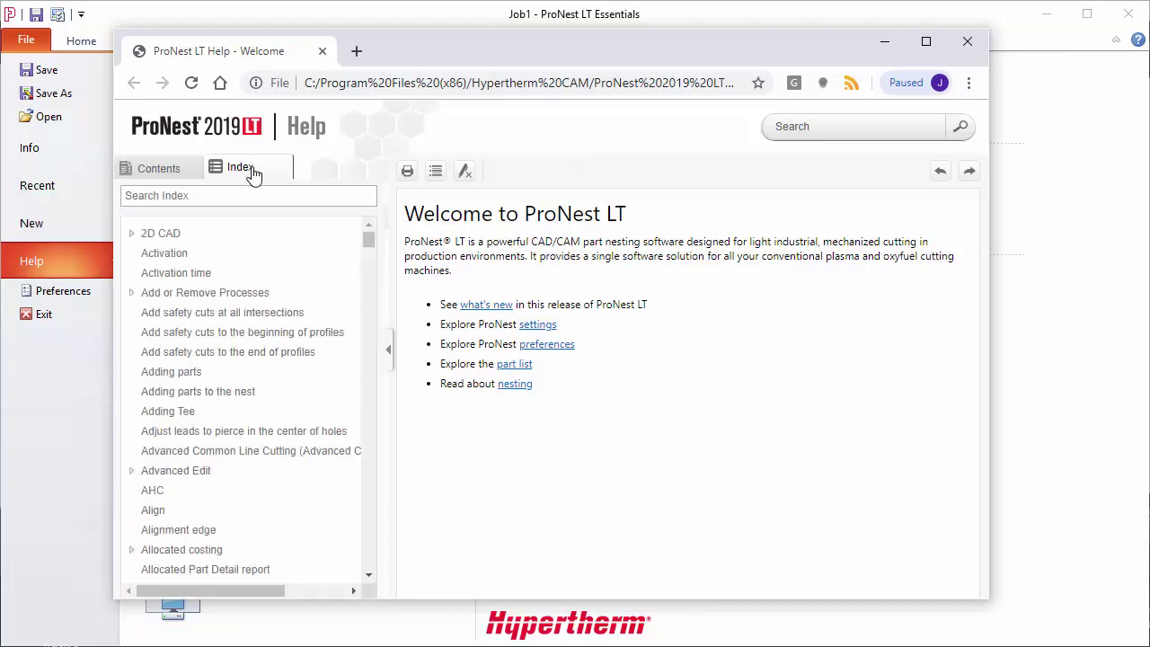
pyautogui.click(206, 197)
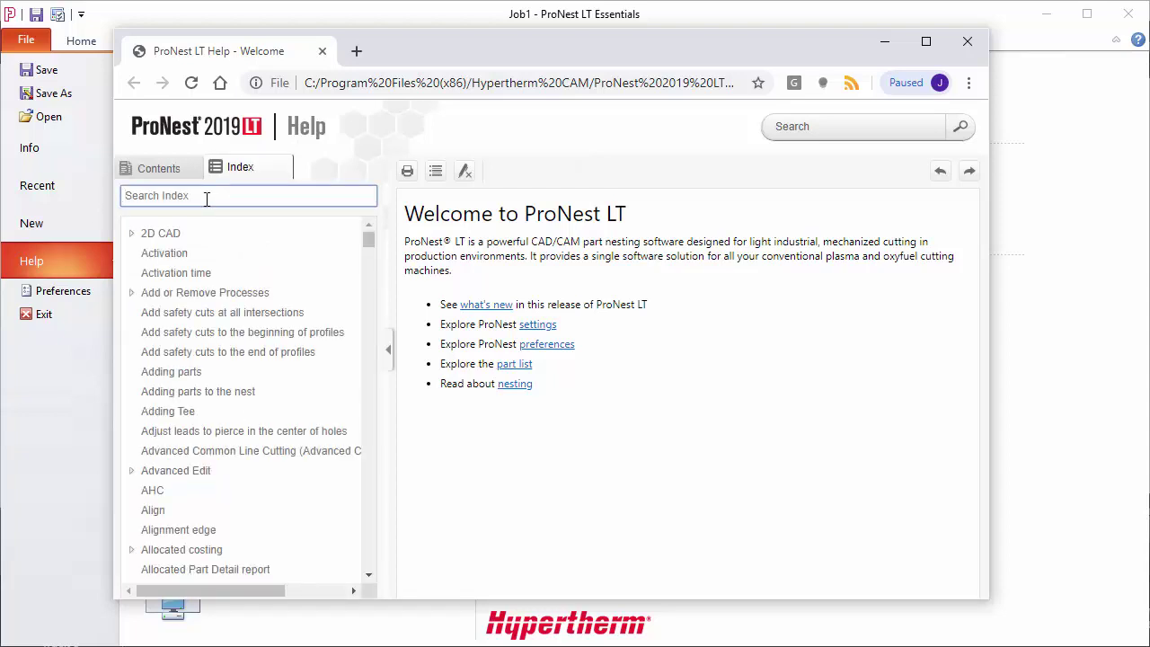
pyautogui.write('sequence')
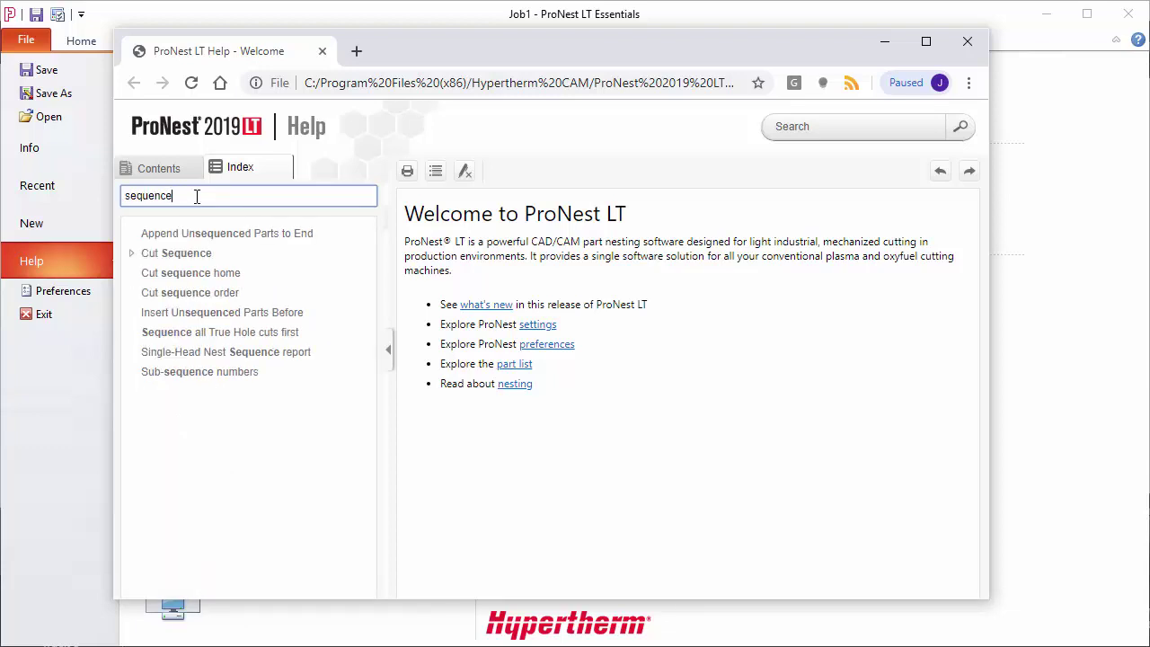
# Run a full-text search of the help topics for "sequence".
pyautogui.click(807, 126)
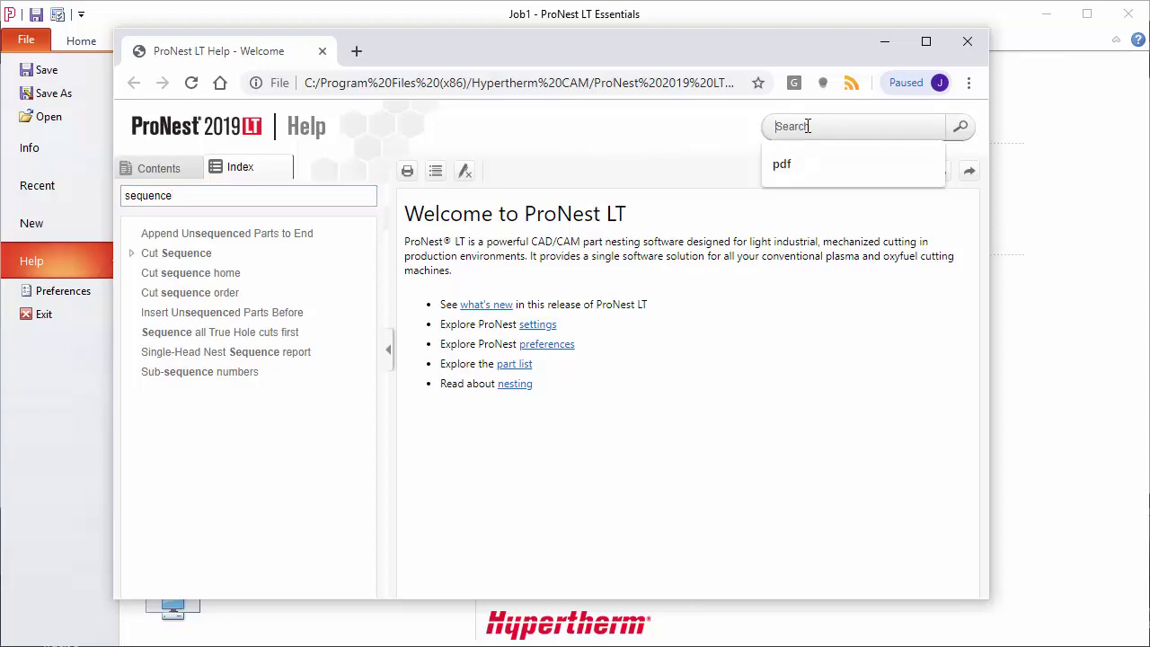
pyautogui.write('seq')
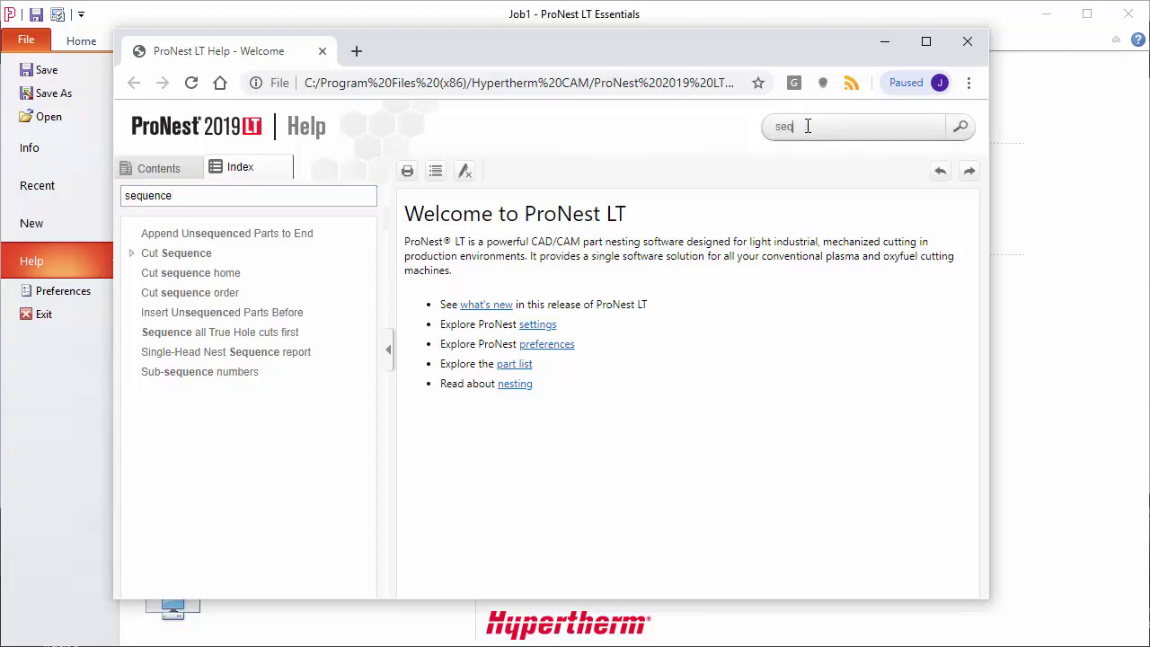
pyautogui.write('uence')
pyautogui.press('Return')
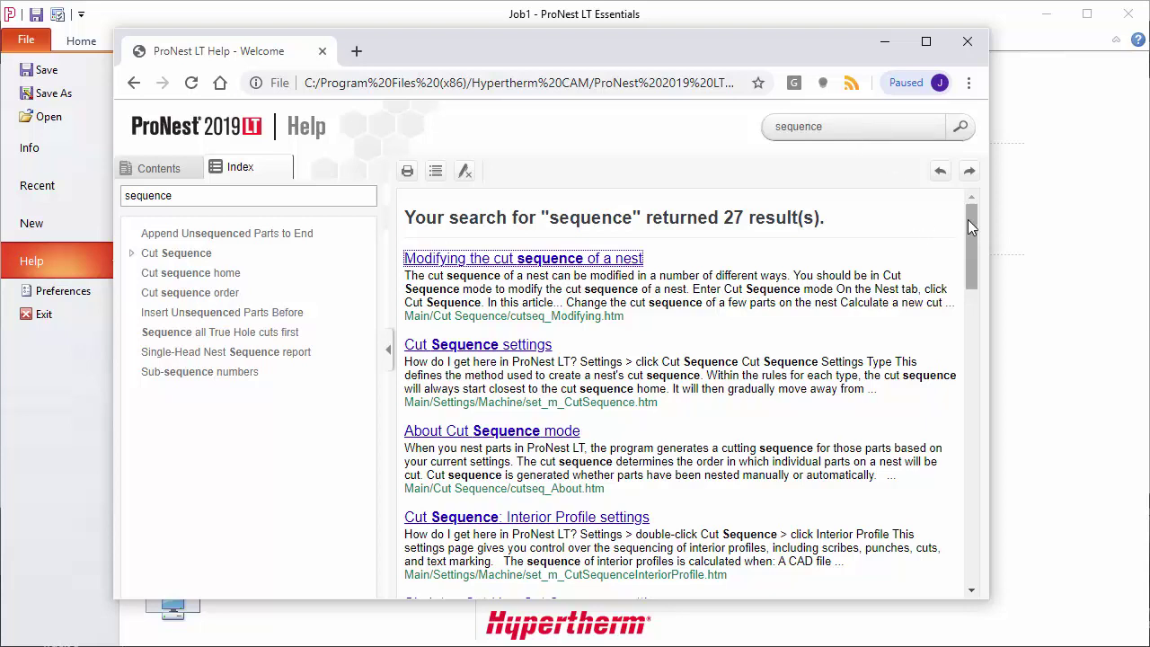
# Read the article "Modifying the cut sequence within a single part" with its search highlighting removed, and dismiss the help window.
pyautogui.moveTo(968, 219); pyautogui.dragTo(970, 271)
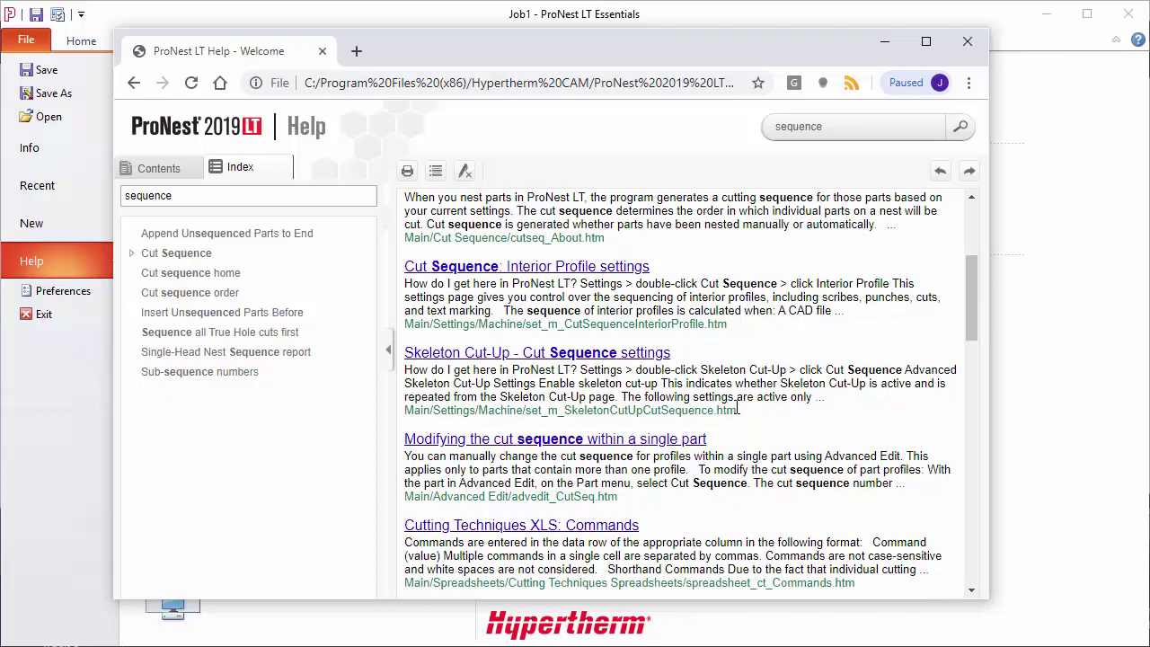
pyautogui.click(594, 439)
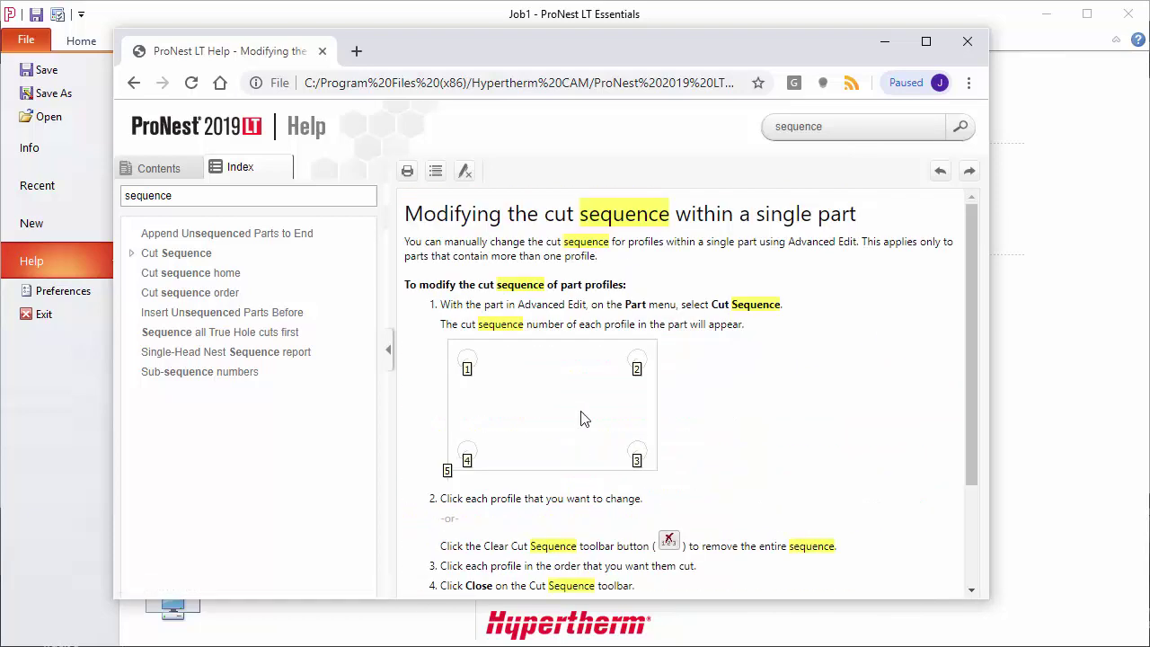
pyautogui.click(466, 172)
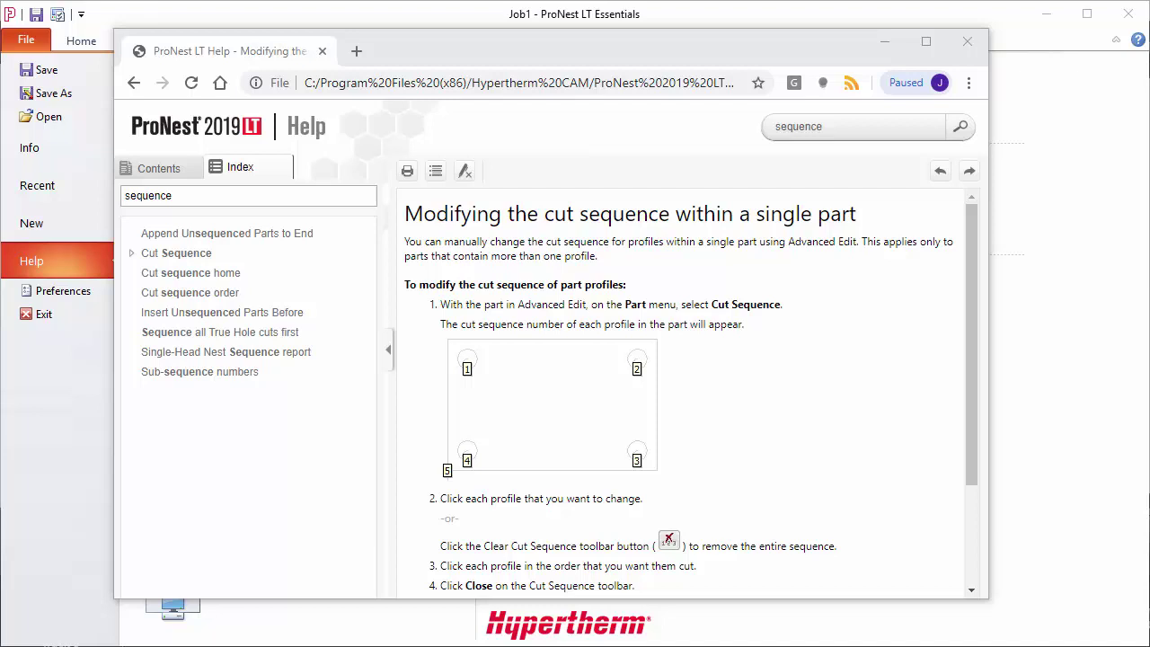
pyautogui.click(966, 42)
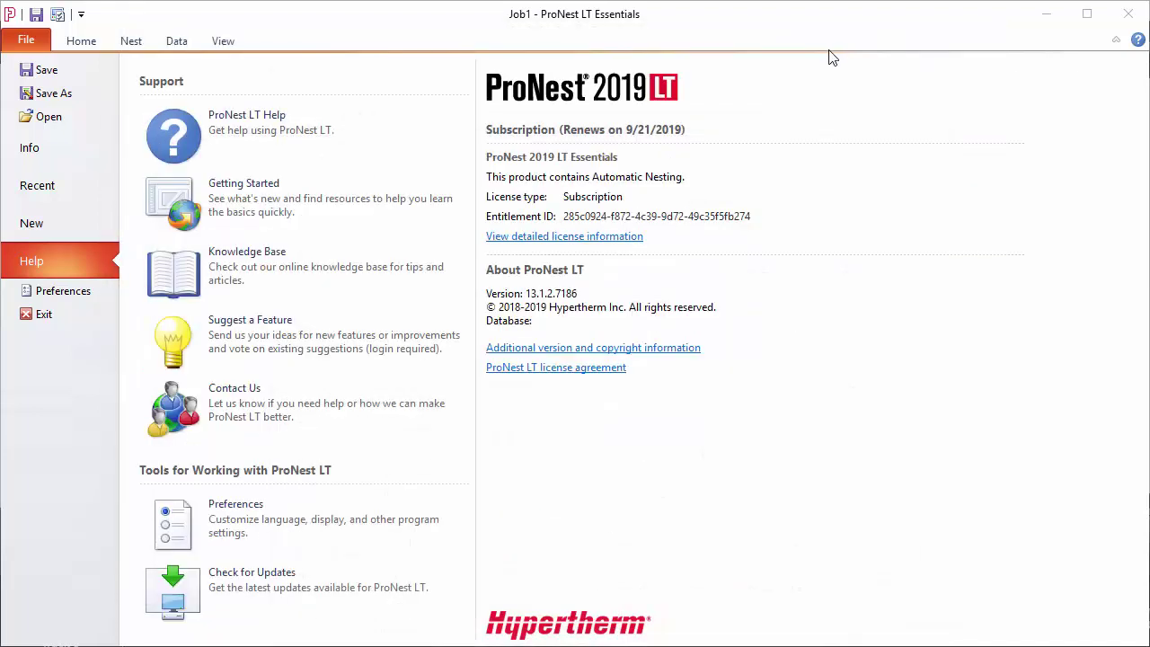
# Consult the context help for the Demo Plasma Machine's Importing Parts settings, and exit the settings without saving.
pyautogui.click(56, 19)
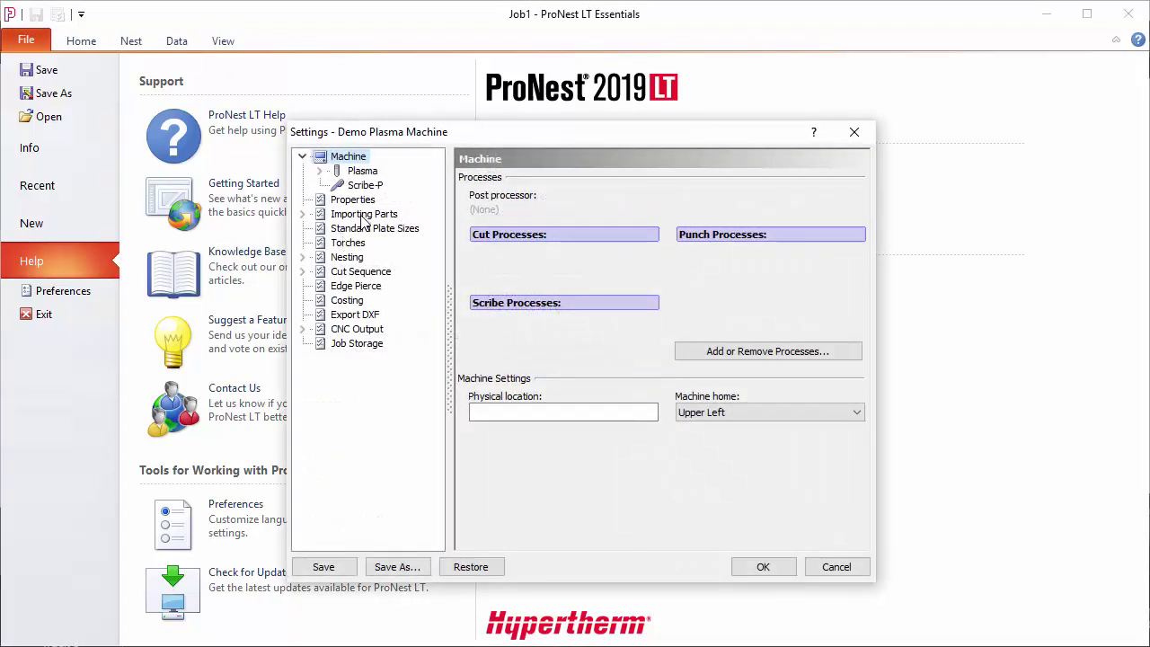
pyautogui.click(362, 216)
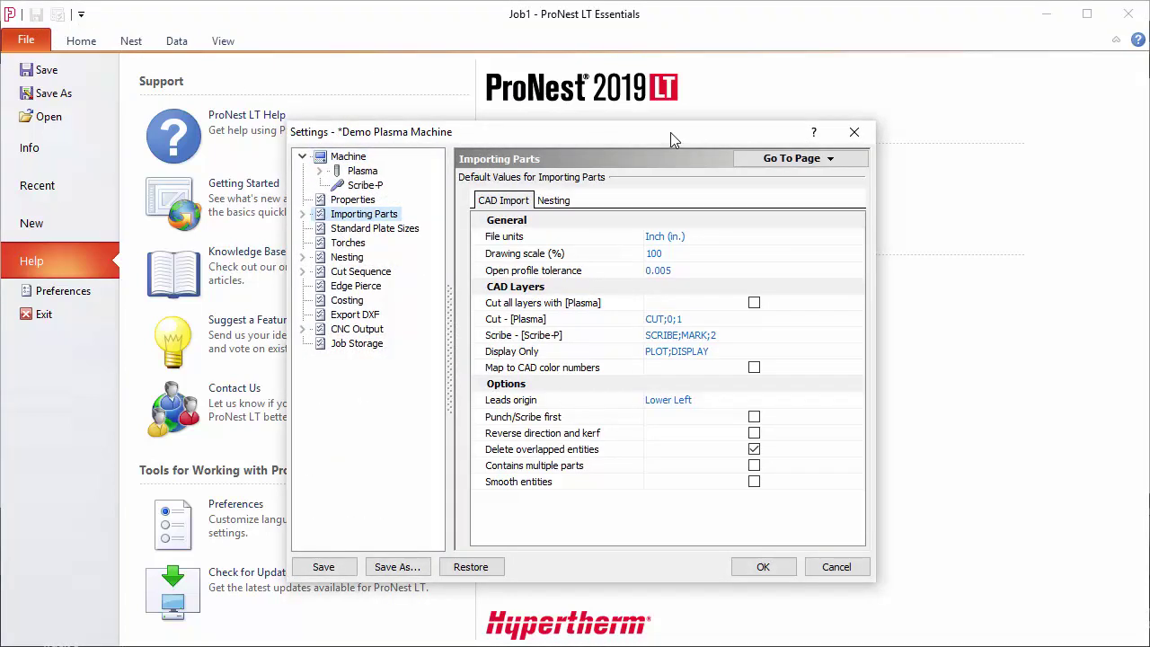
pyautogui.click(813, 135)
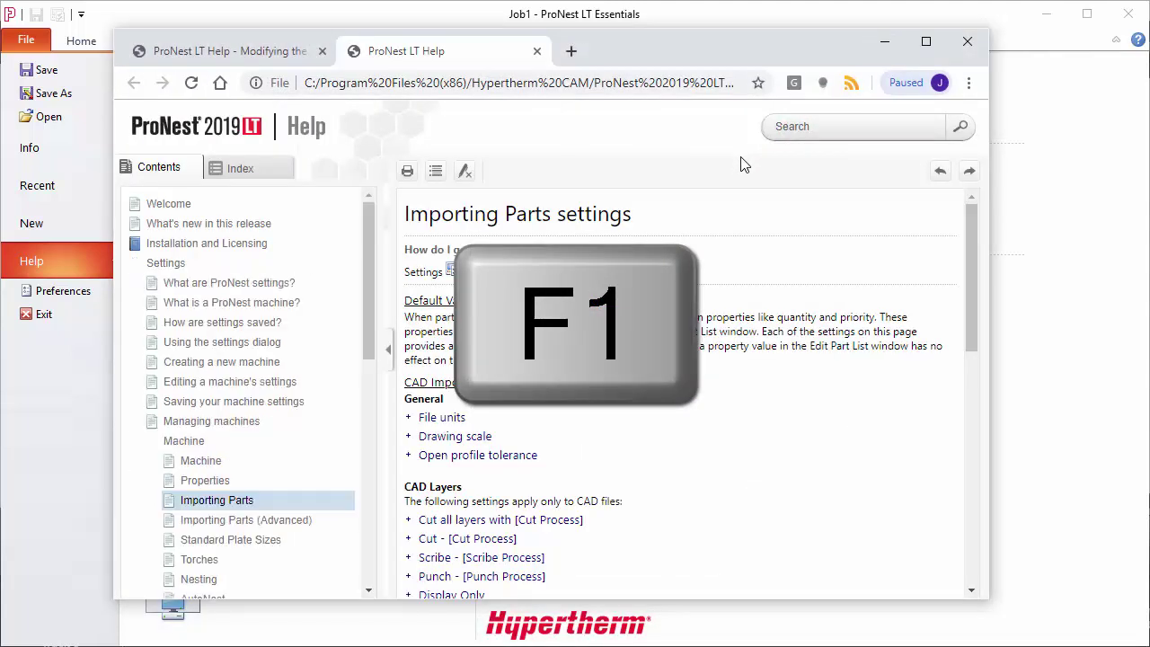
pyautogui.scroll(-3, 669, 312)
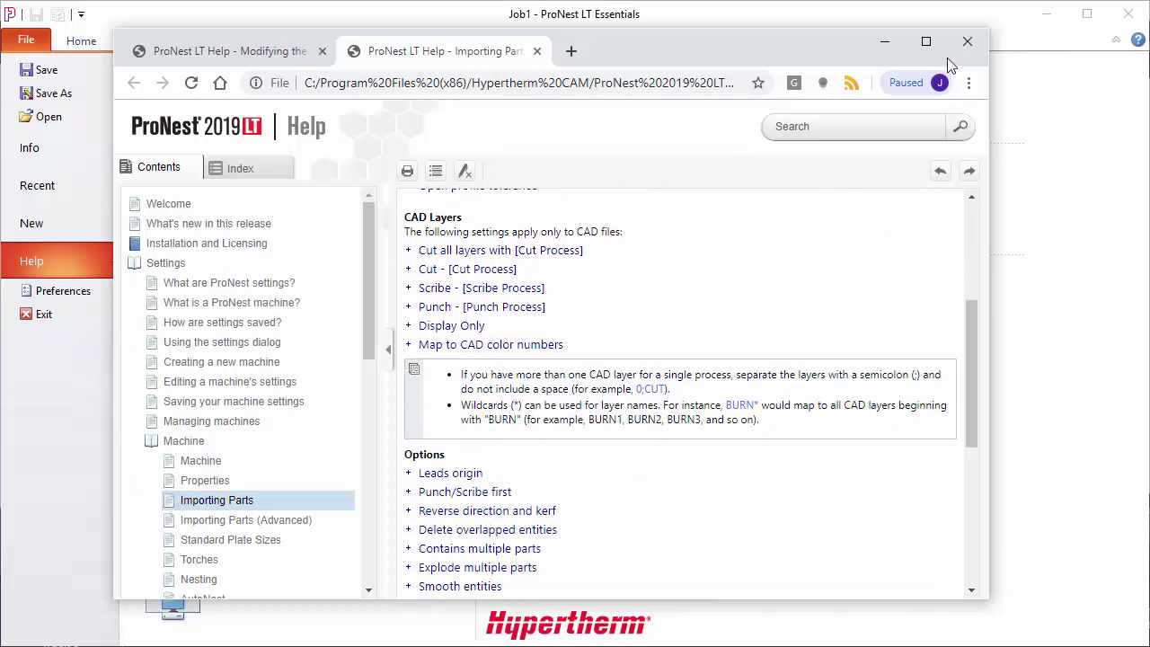
pyautogui.click(884, 41)
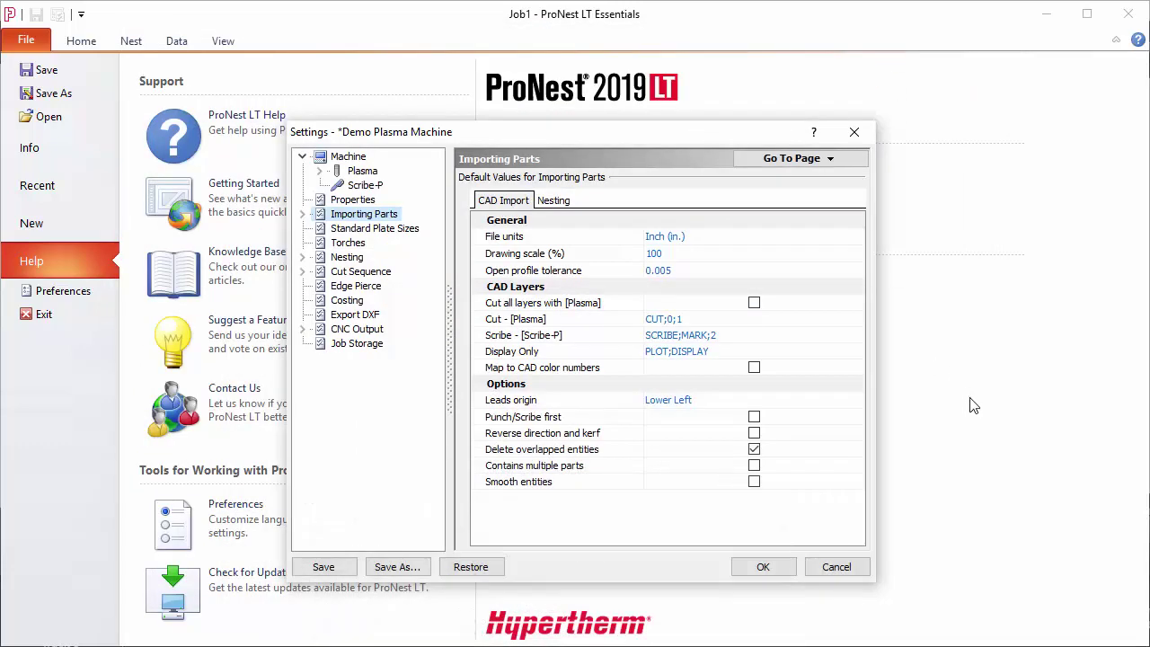
pyautogui.click(837, 566)
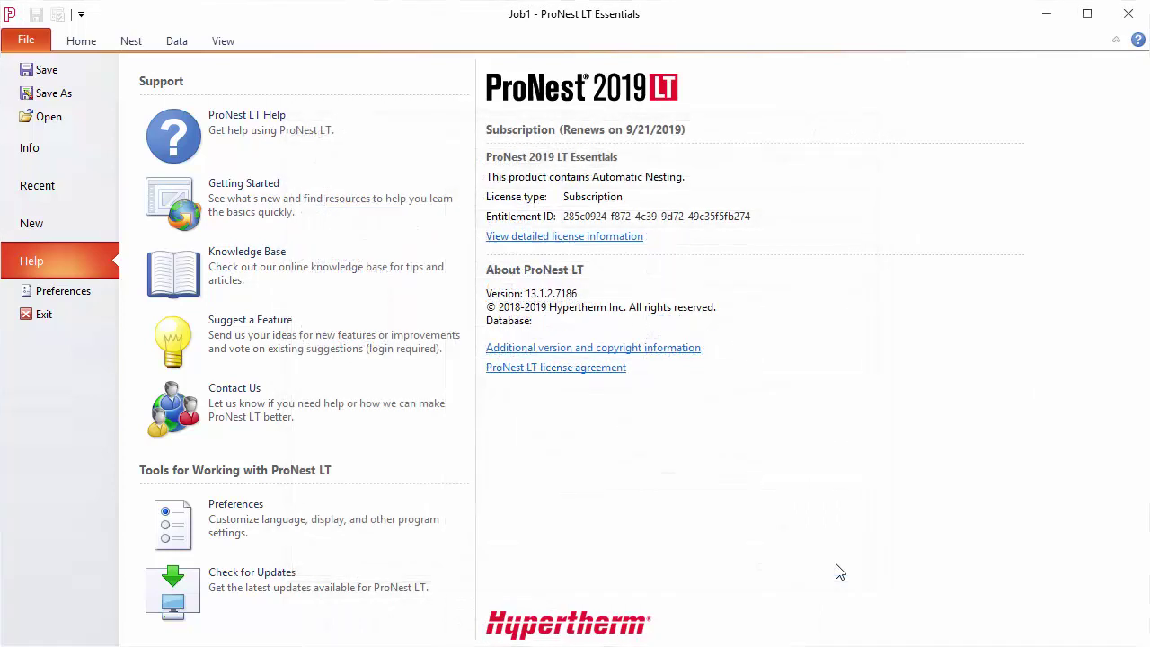